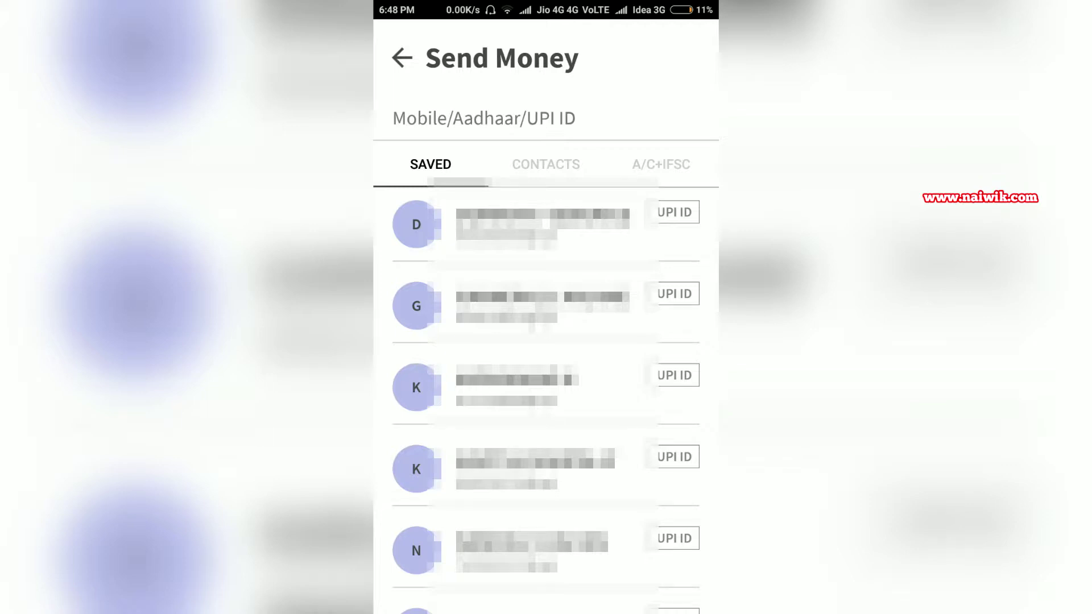
Show the list of banks for an account number and IFSC transfer.
click(661, 164)
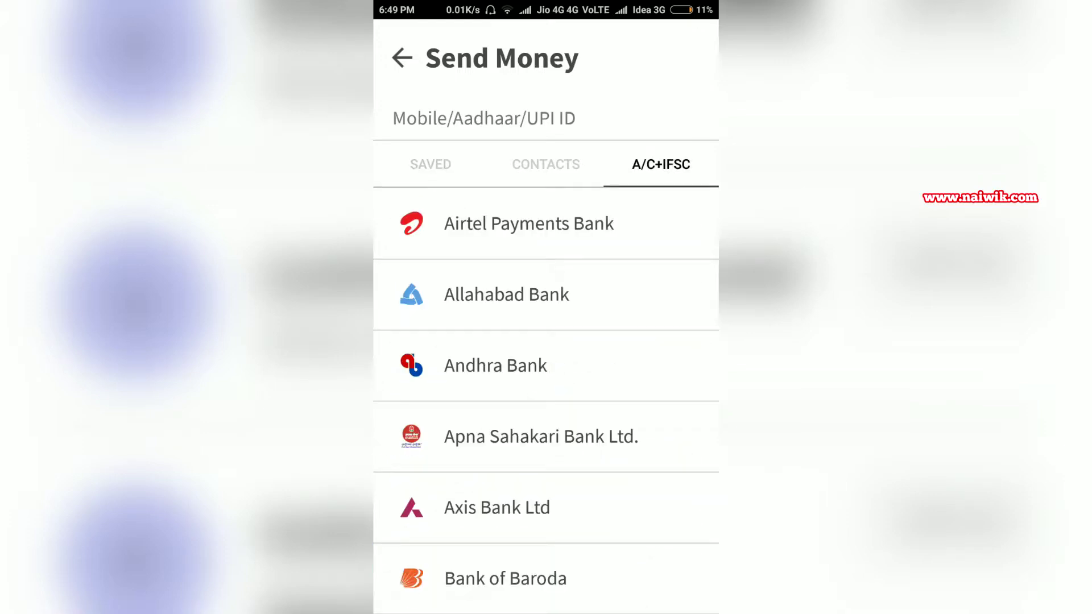
scroll(547, 385, down, 10)
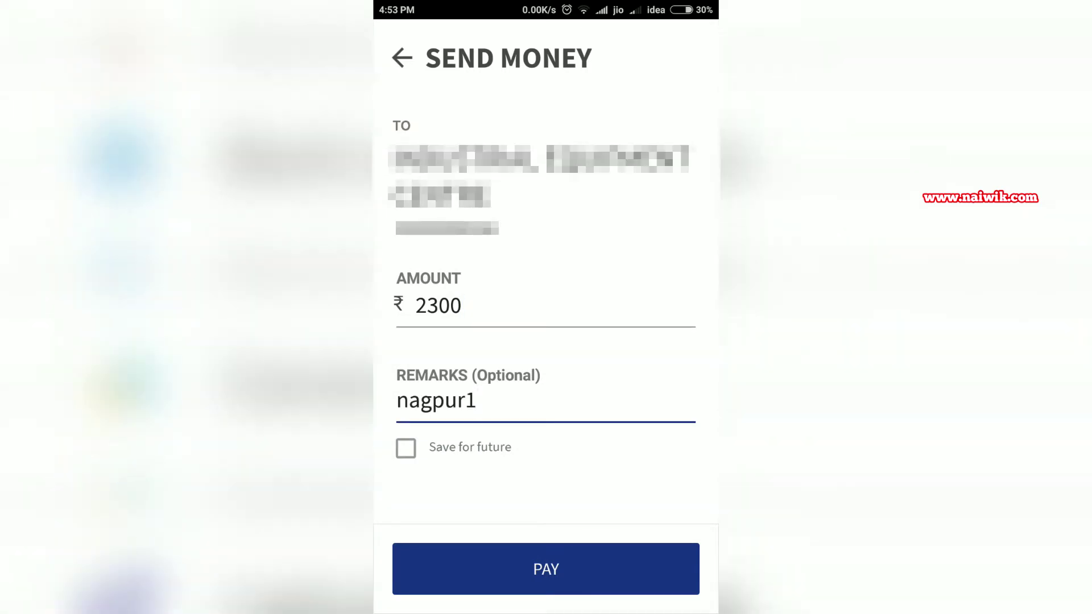
Save the payee for future payments and submit the ₹2300 payment.
click(405, 449)
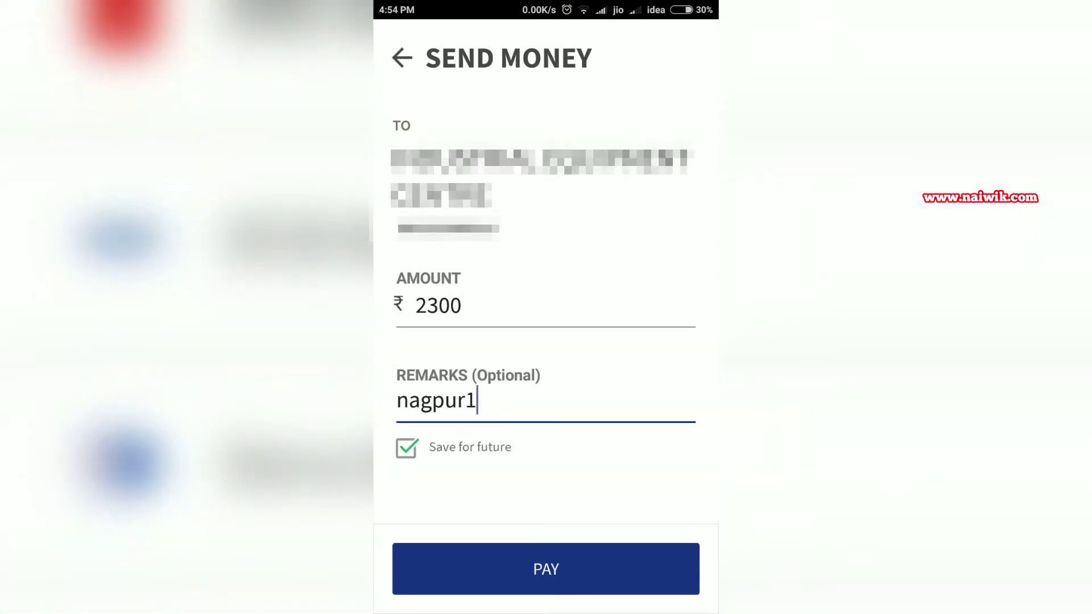
click(546, 569)
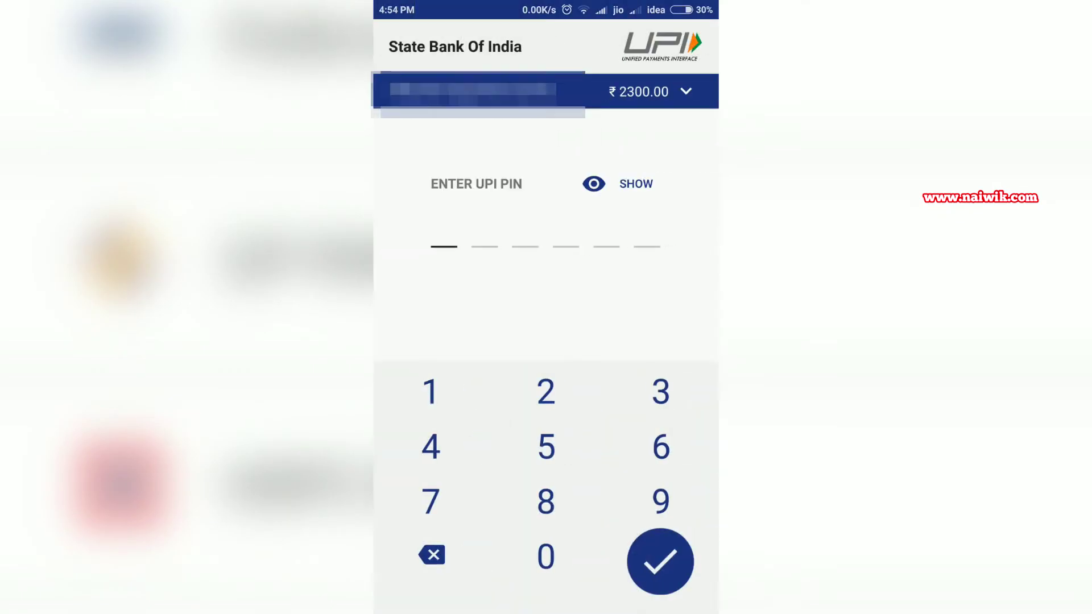